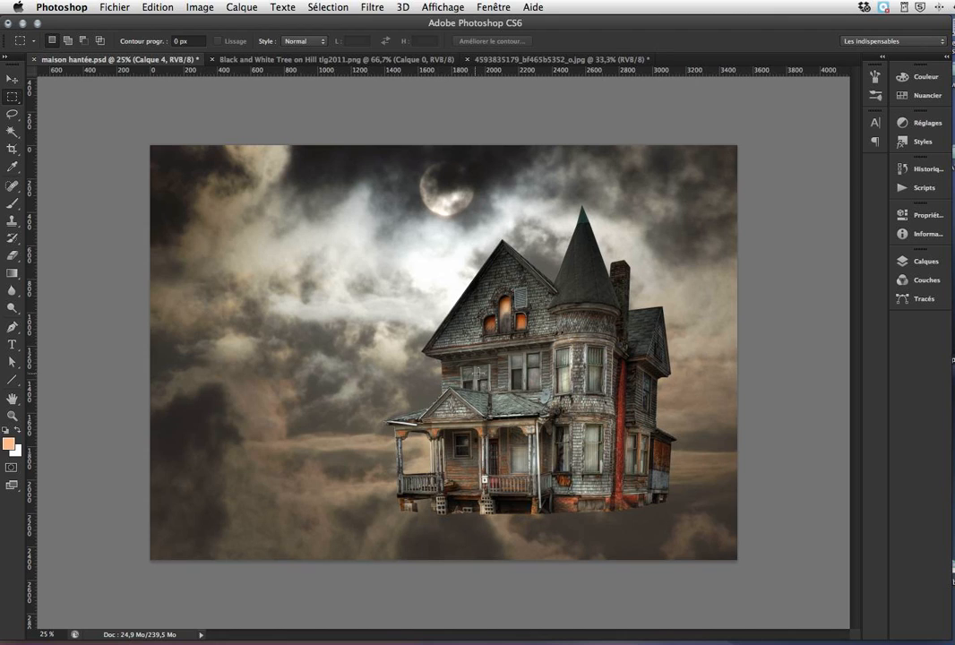
Step: Make the sky, tree and lightning layers Calque 3, Calque 7, Calque 6 and Calque 6 copie visible
left_click(903, 265)
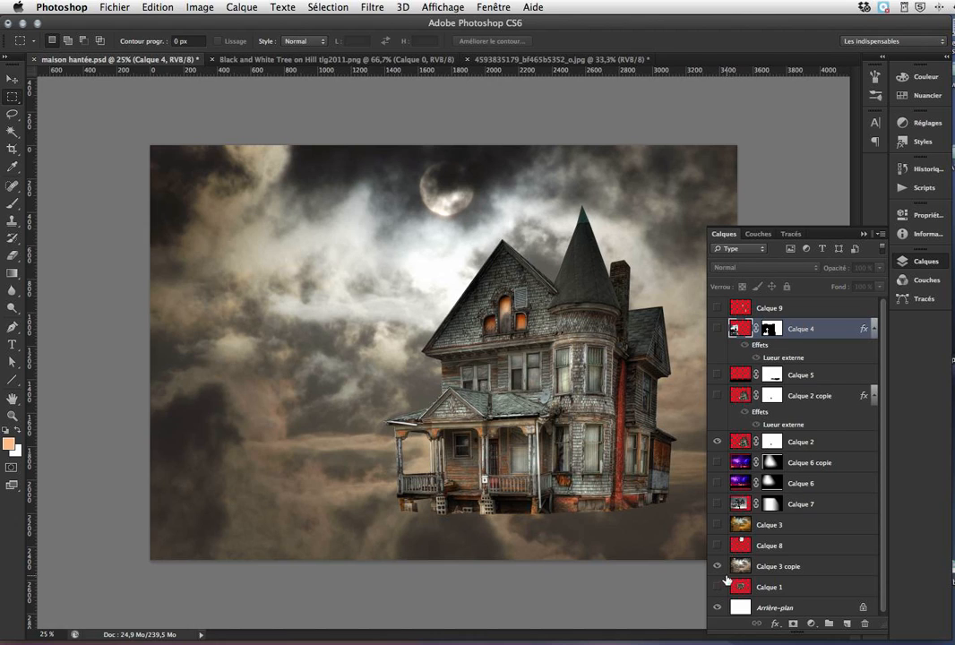
left_click(717, 528)
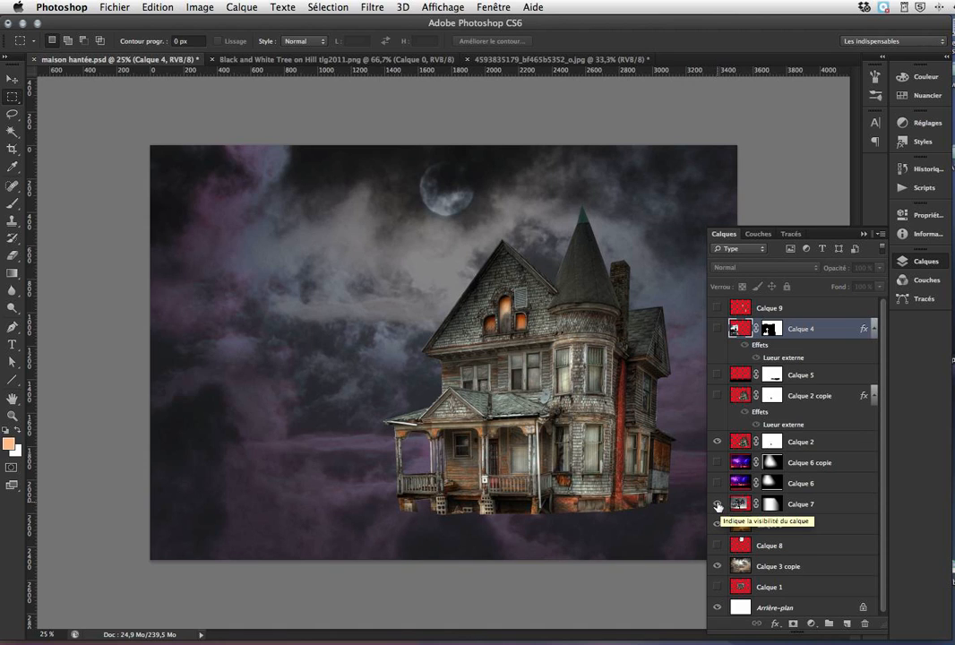
left_click(718, 504)
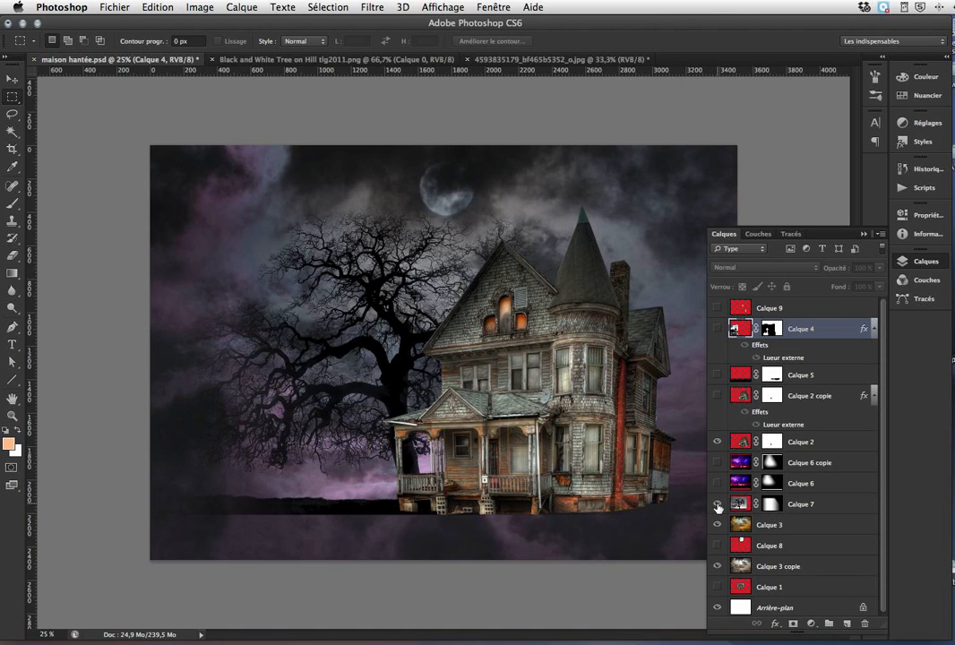
left_click(717, 482)
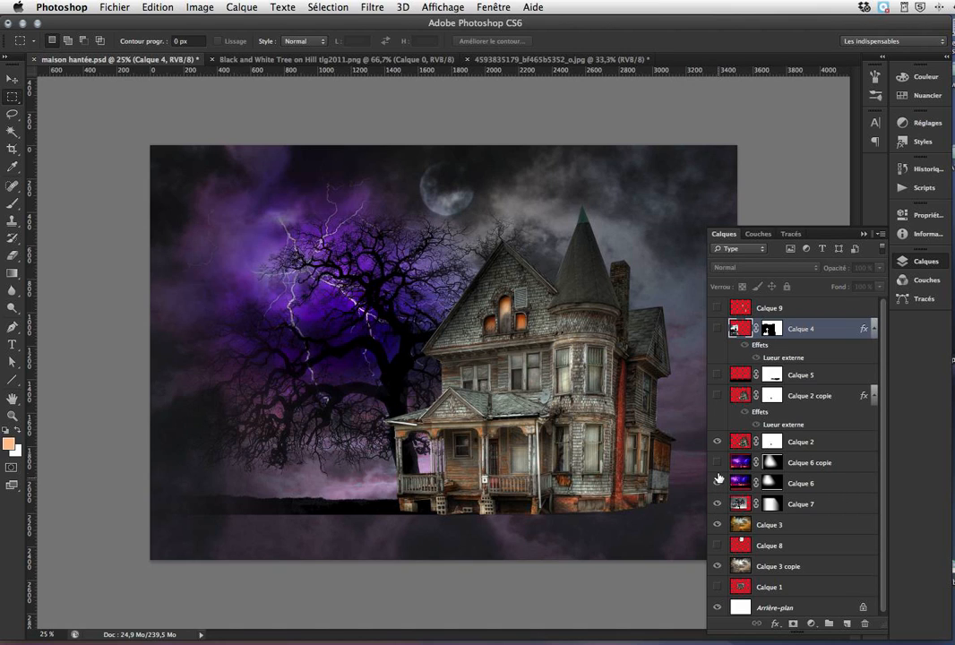
left_click(718, 462)
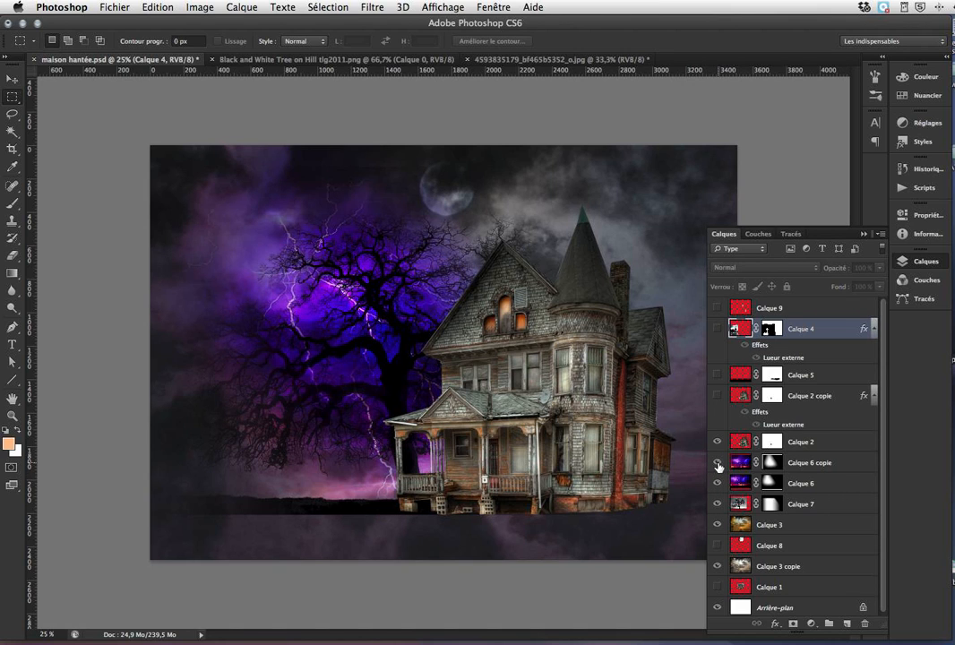
Step: Make the layers Calque 2 copie, Calque 5, Calque 4, Calque 9 and Calque 8 visible
left_click(717, 396)
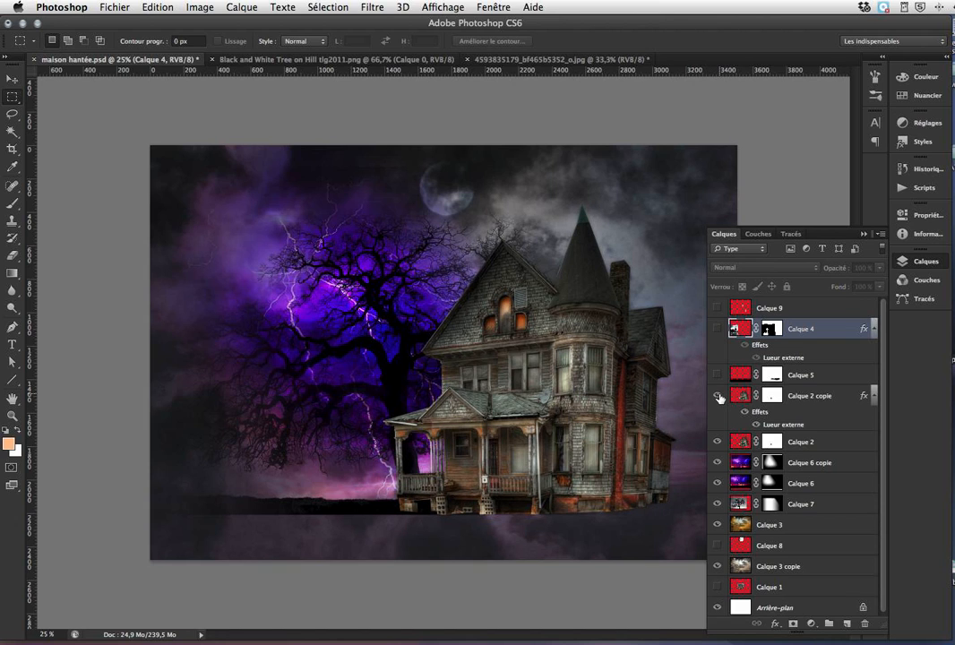
left_click(719, 376)
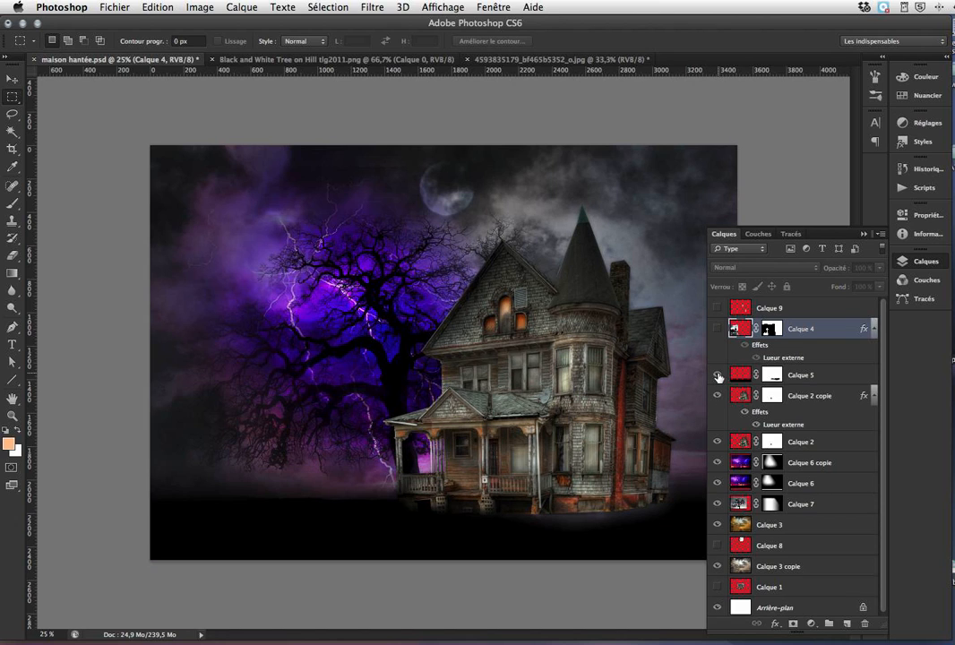
left_click(716, 330)
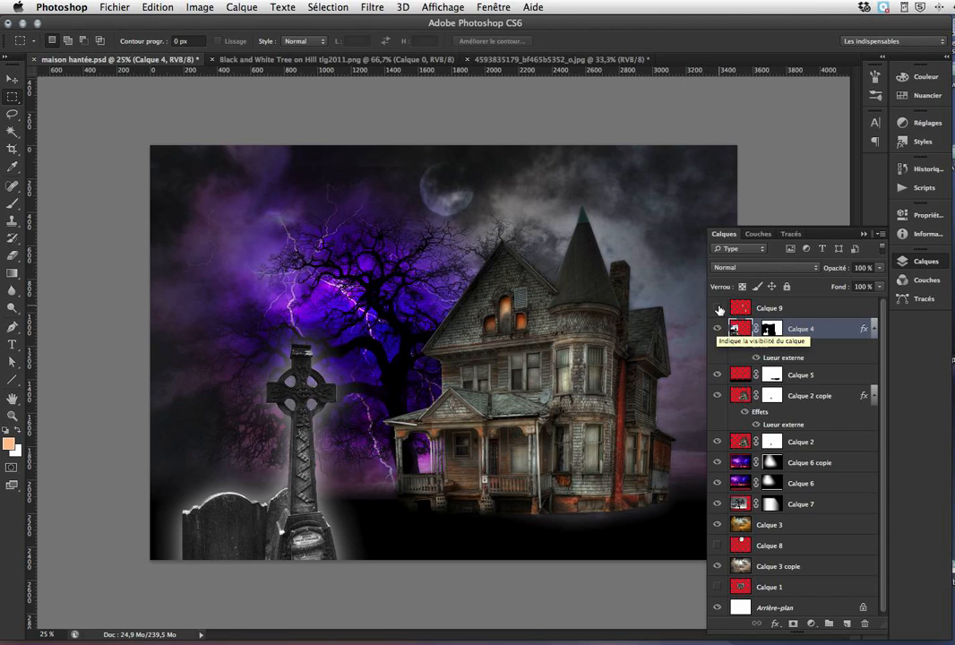
left_click(716, 308)
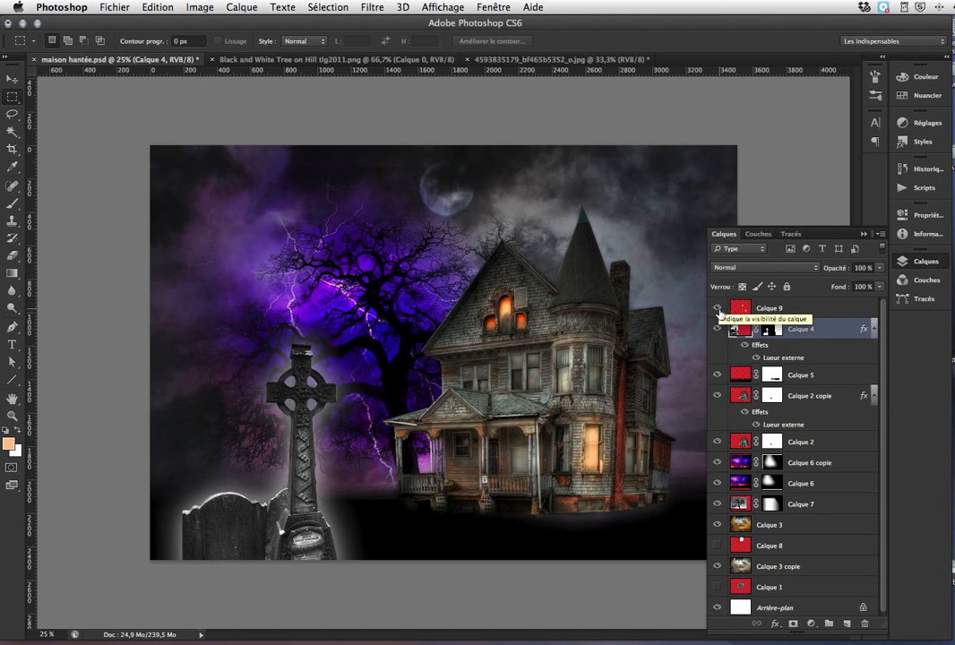
left_click(717, 308)
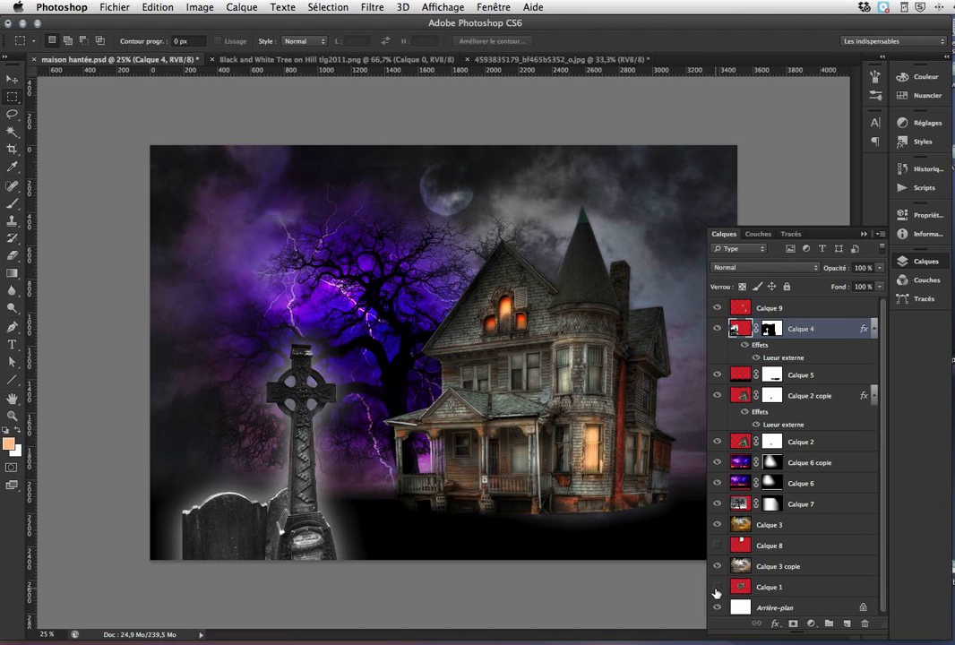
left_click(716, 545)
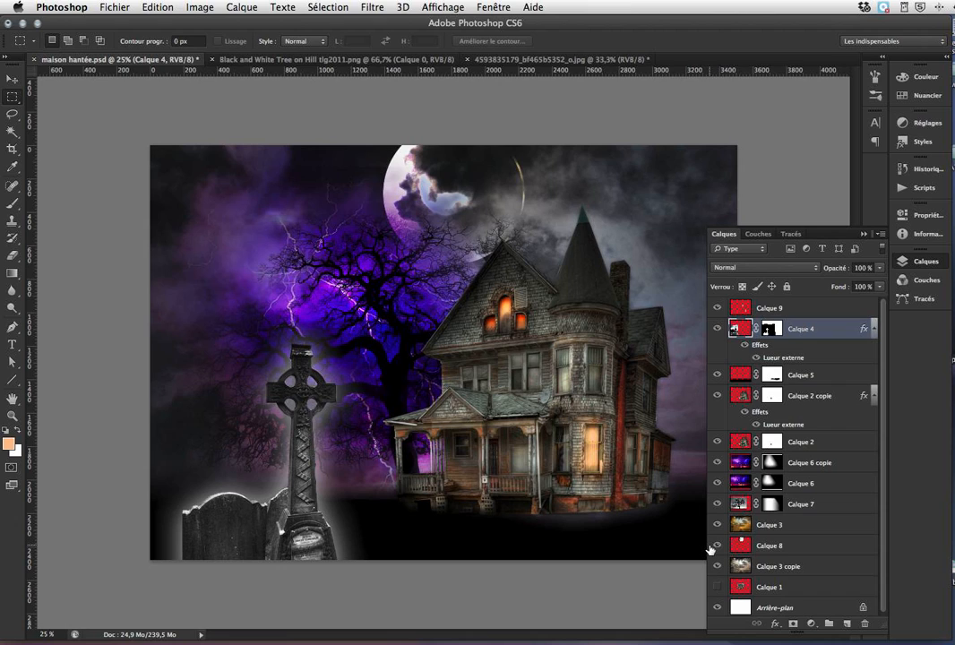
left_click(863, 235)
left_click(548, 368)
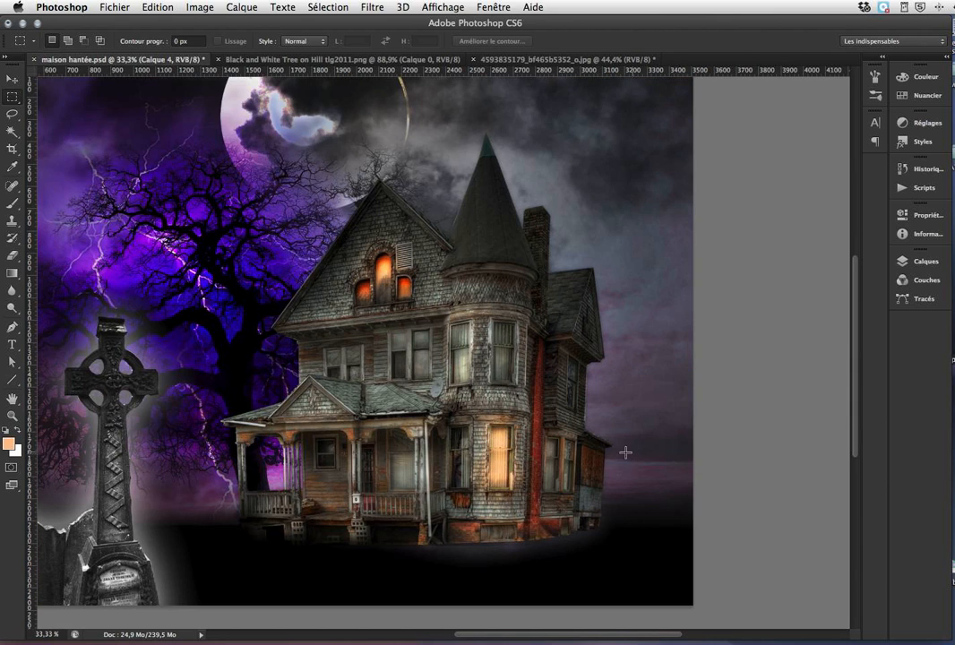
left_click_drag(612, 425, 771, 446)
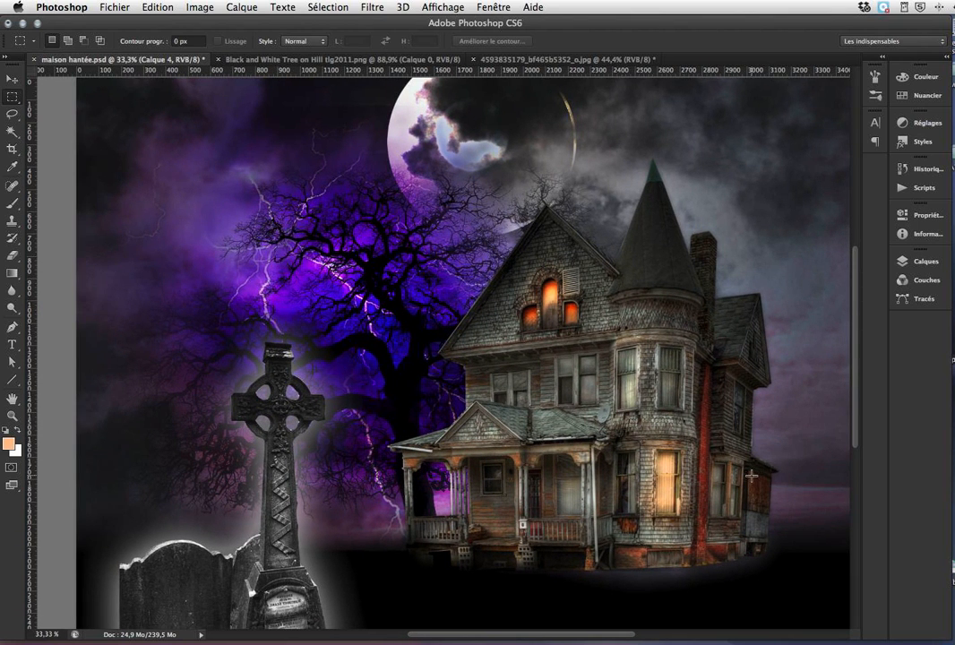
key("ctrl+minus")
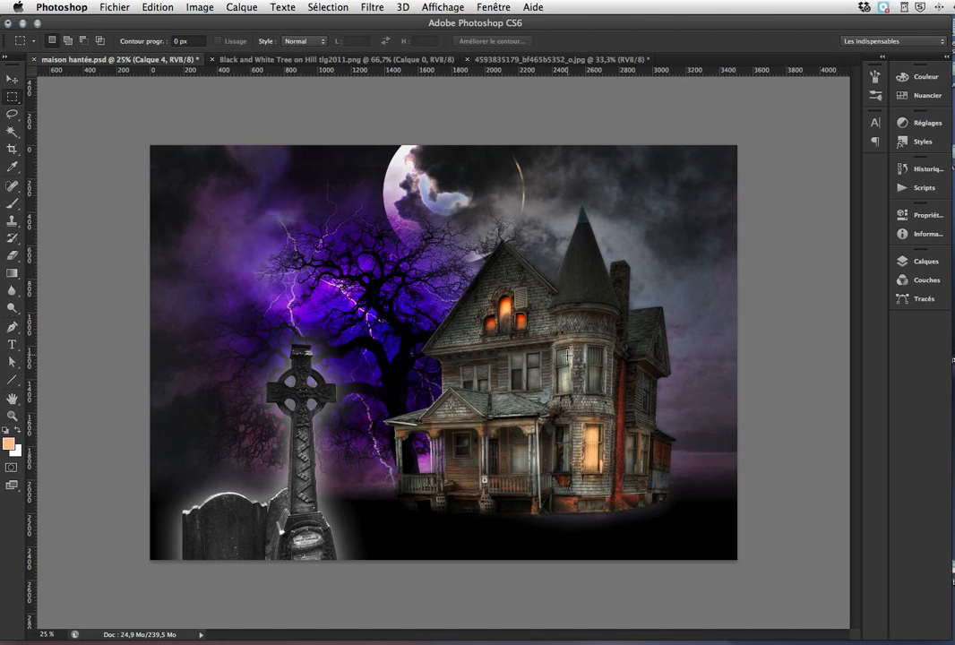
Step: Try the Lumière tamisée and Lumière crue blending modes on the lightning layer Calque 6 copie
key("F7")
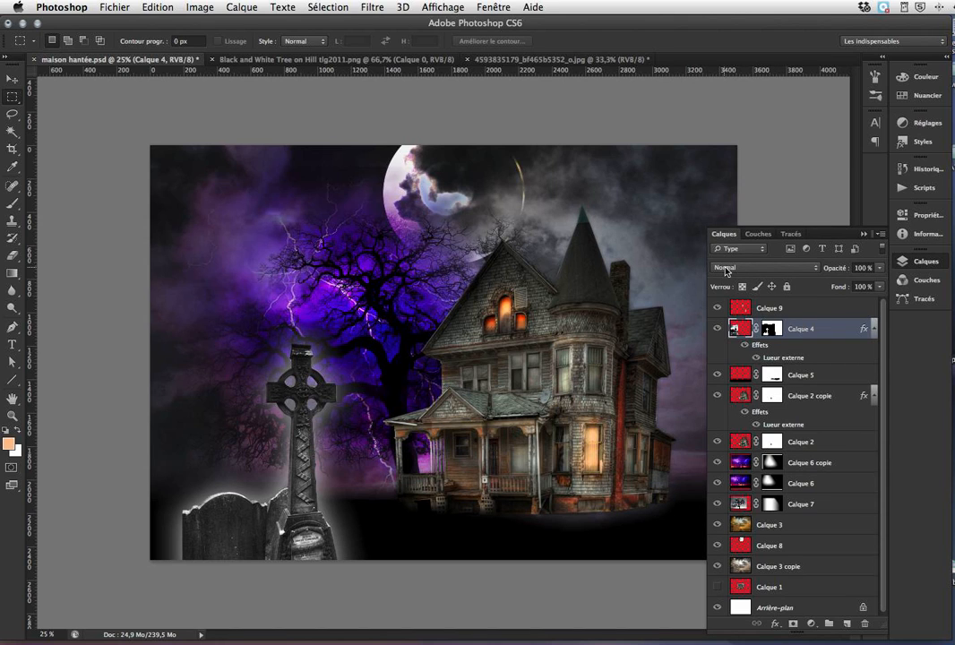
left_click(748, 462)
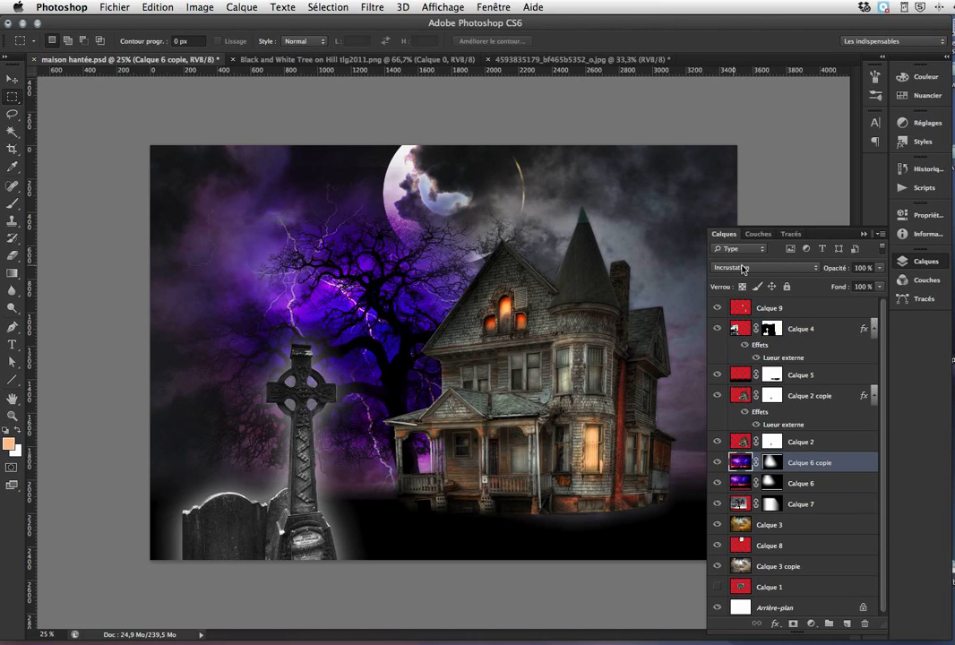
left_click(752, 267)
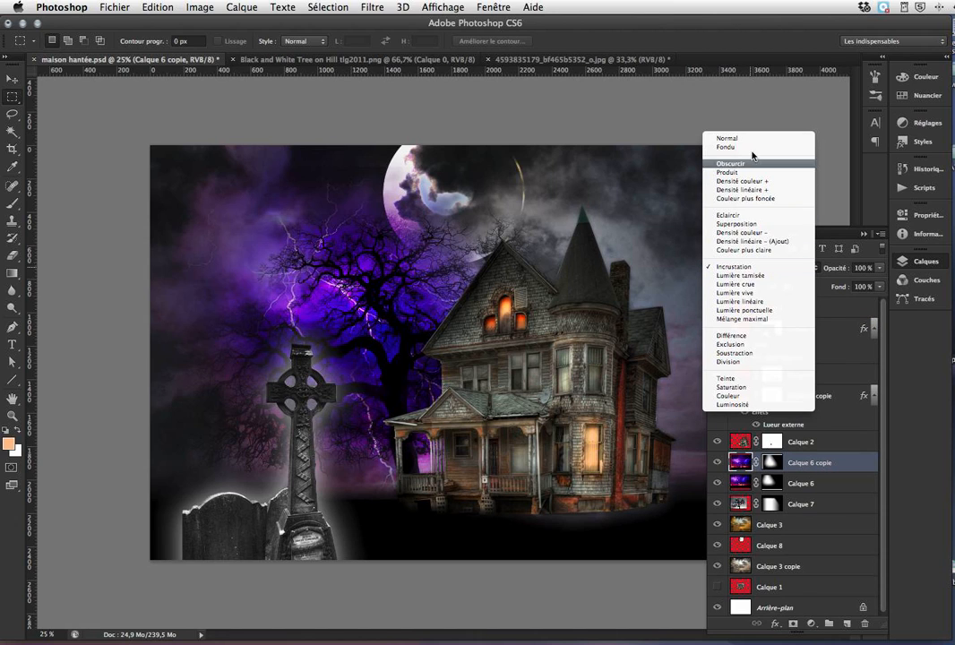
left_click(752, 277)
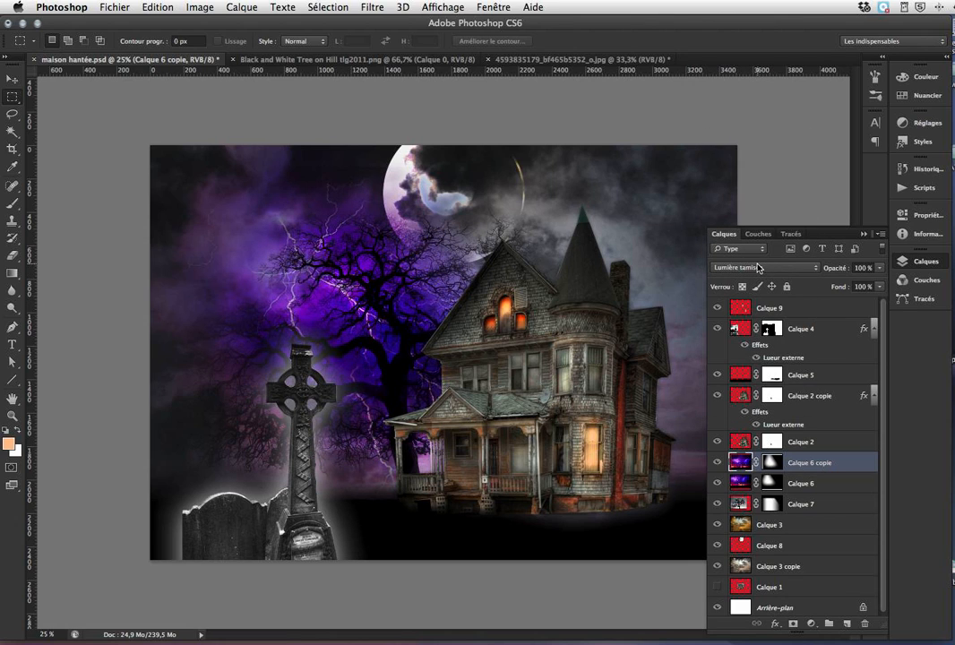
left_click(761, 267)
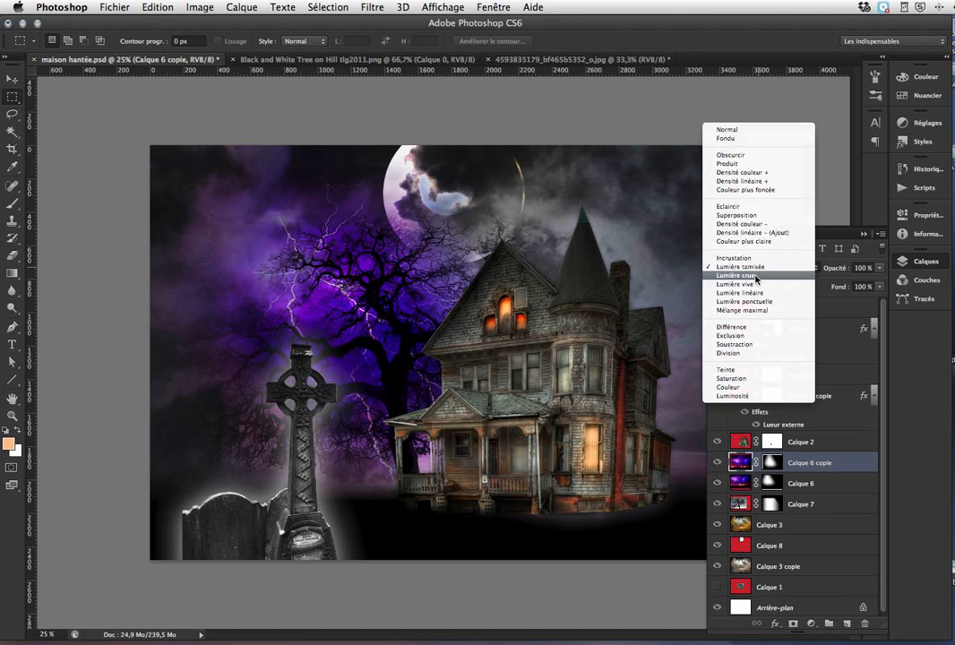
left_click(755, 276)
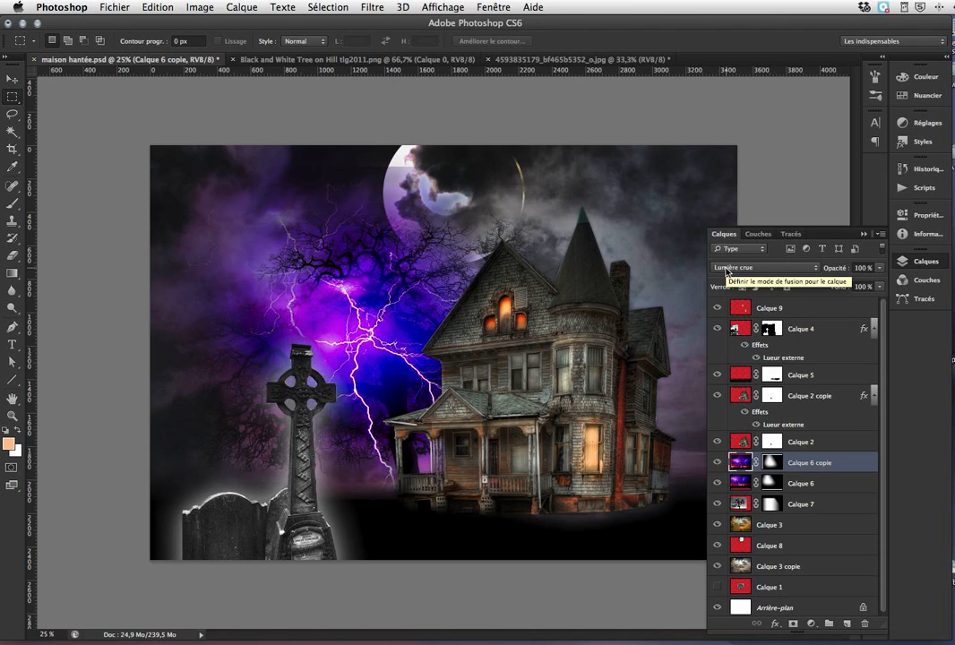
Step: Reduce the opacity of Calque 6 copie to 58 % and set its blending mode to Incrustation
left_click(880, 272)
left_click_drag(883, 279, 853, 285)
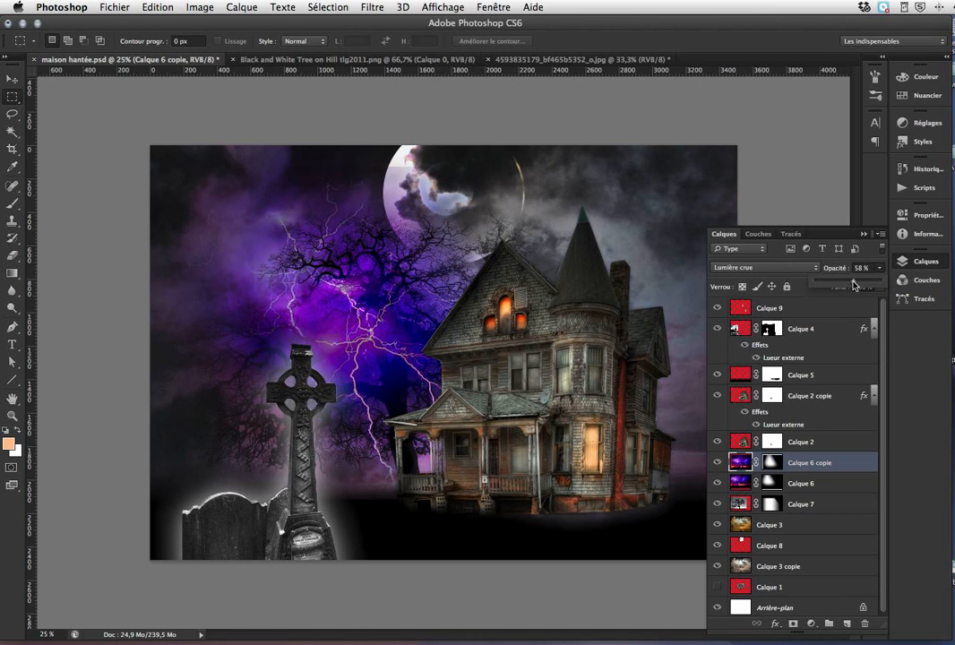
left_click(746, 266)
left_click(741, 249)
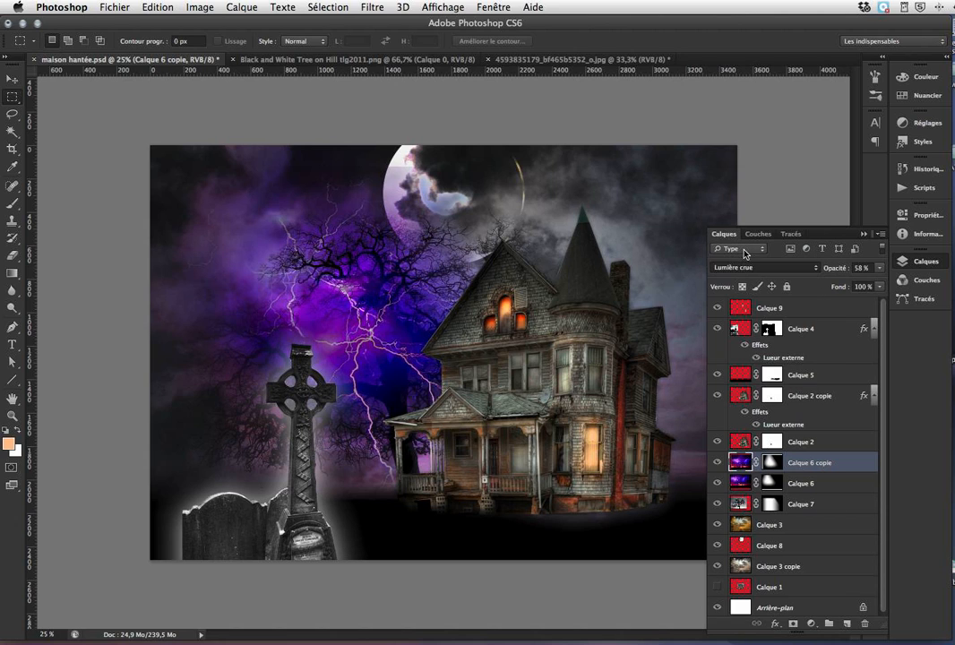
left_click(746, 267)
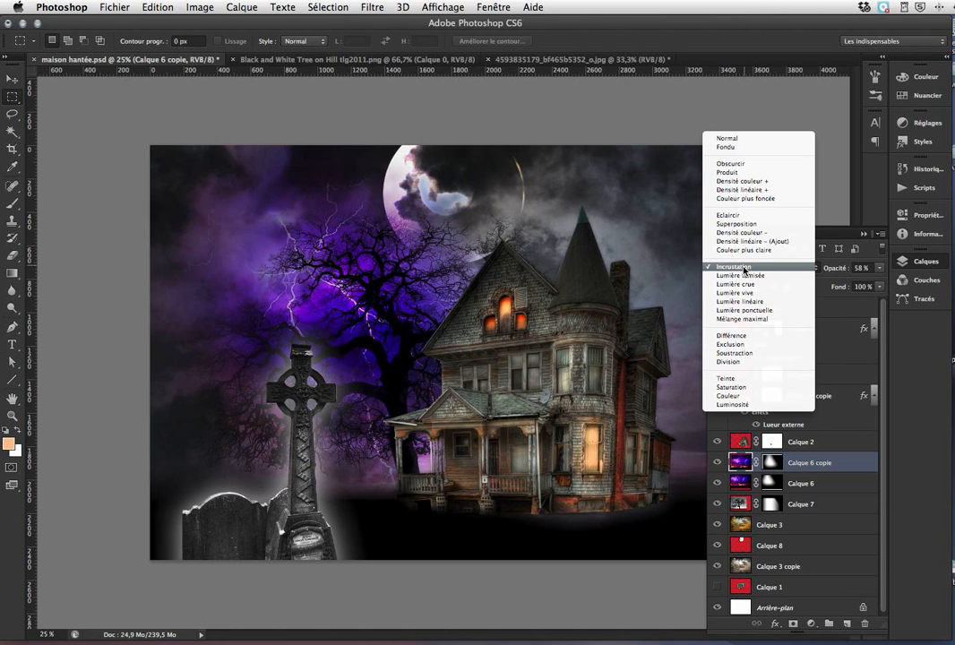
left_click(699, 266)
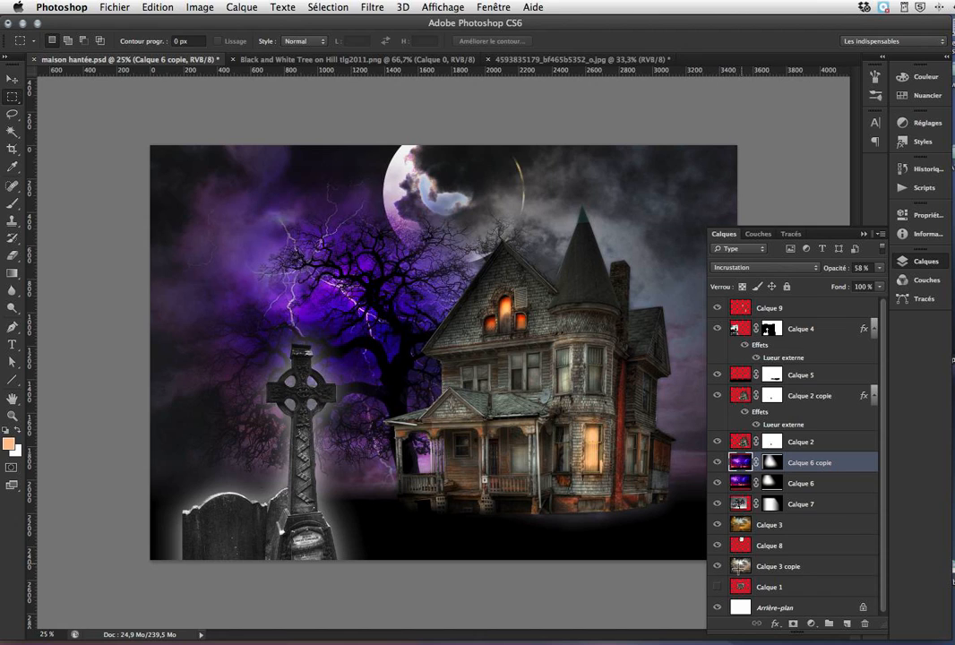
Step: Reduce the opacity of the tree layer Calque 7 to 67 %
left_click(718, 587)
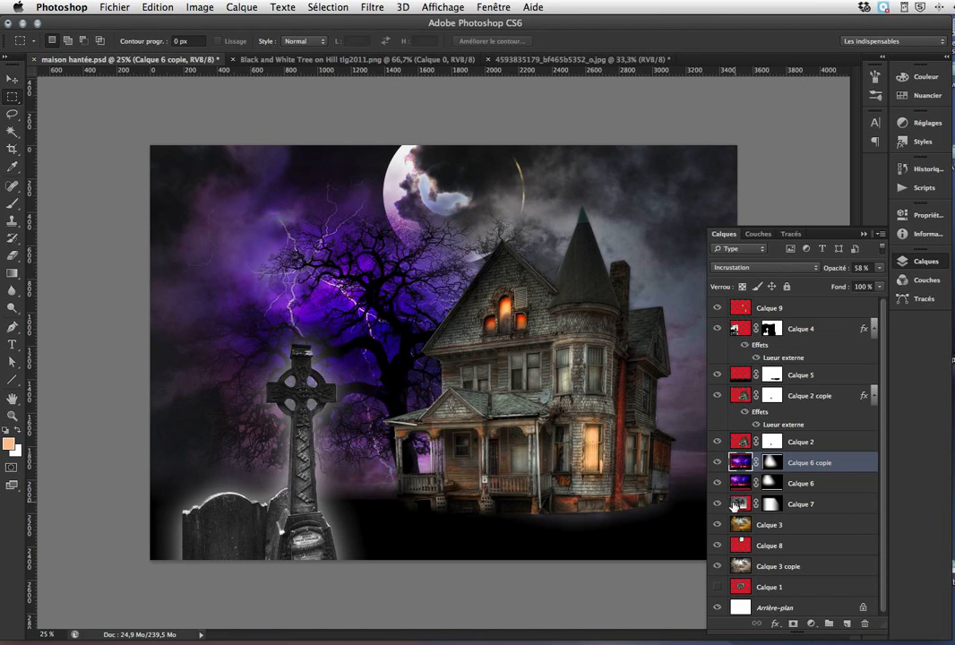
left_click(820, 506)
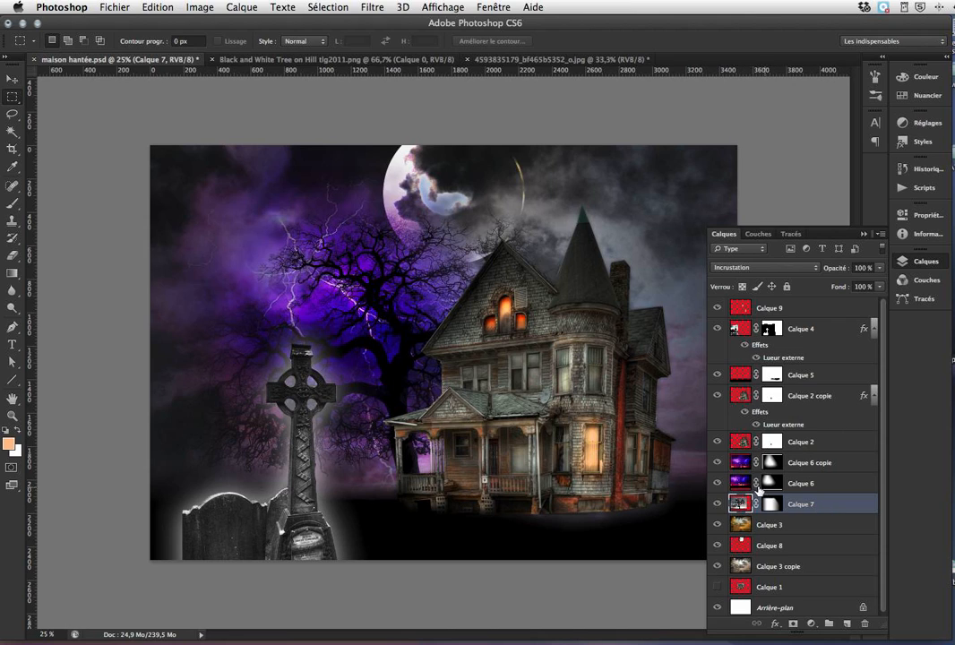
left_click(880, 271)
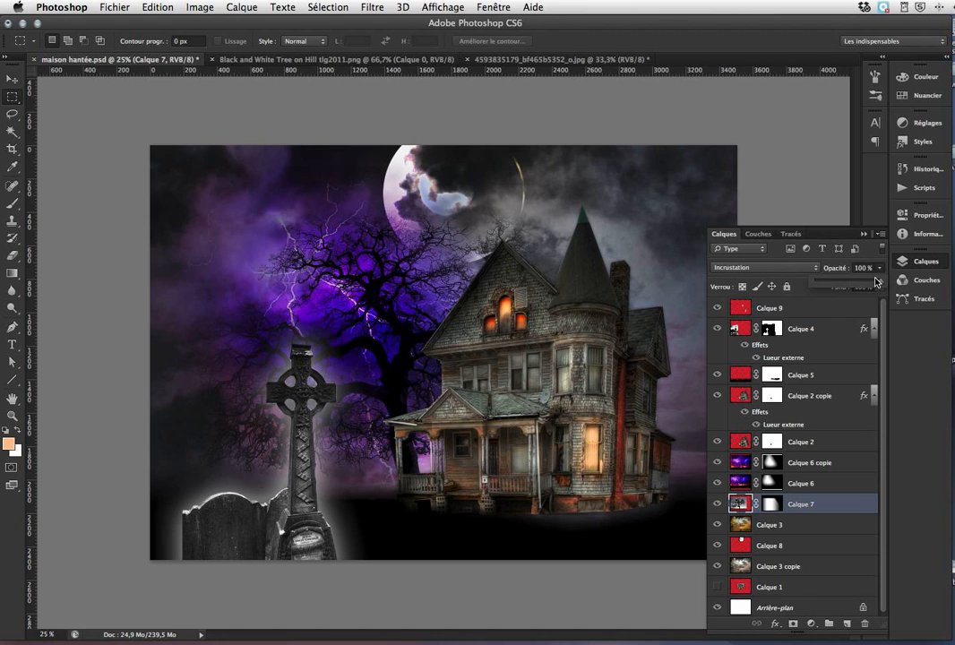
left_click_drag(880, 284, 848, 285)
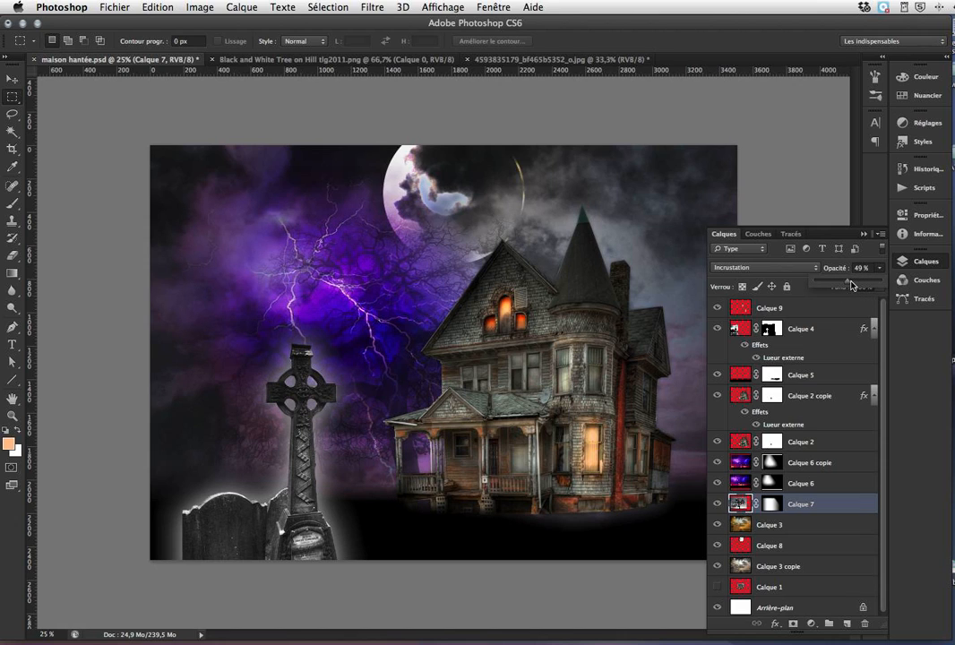
left_click_drag(852, 285, 859, 286)
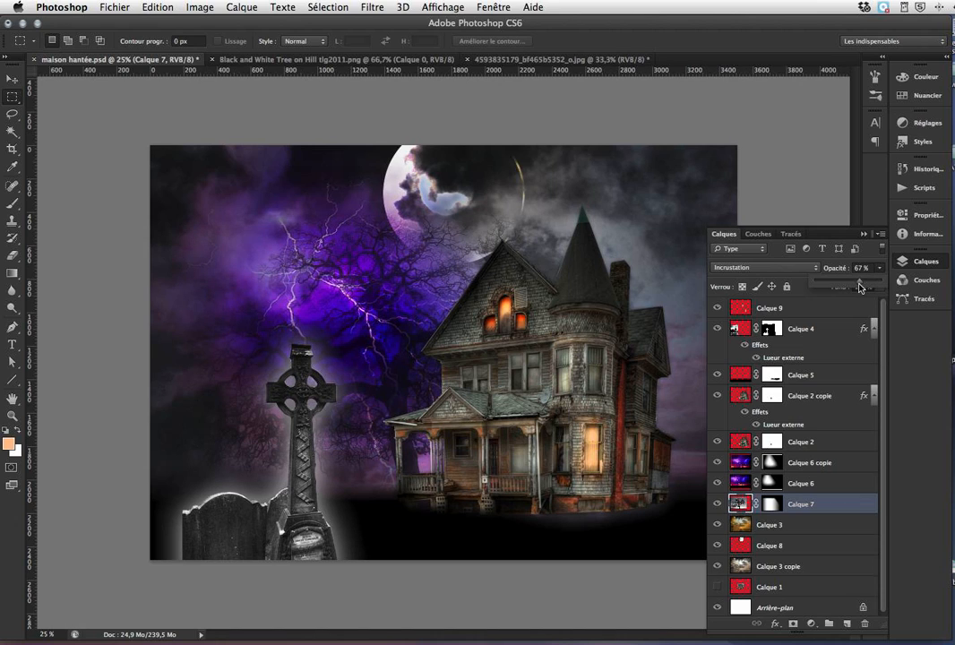